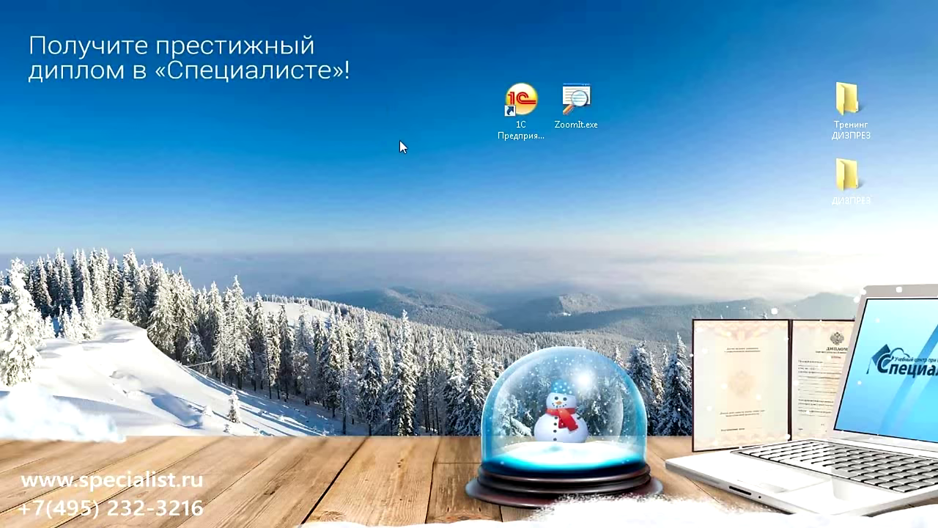
Create a new desktop folder named "База семинара Использование компоненты 1CBarCode"
key("ctrl+shift+n")
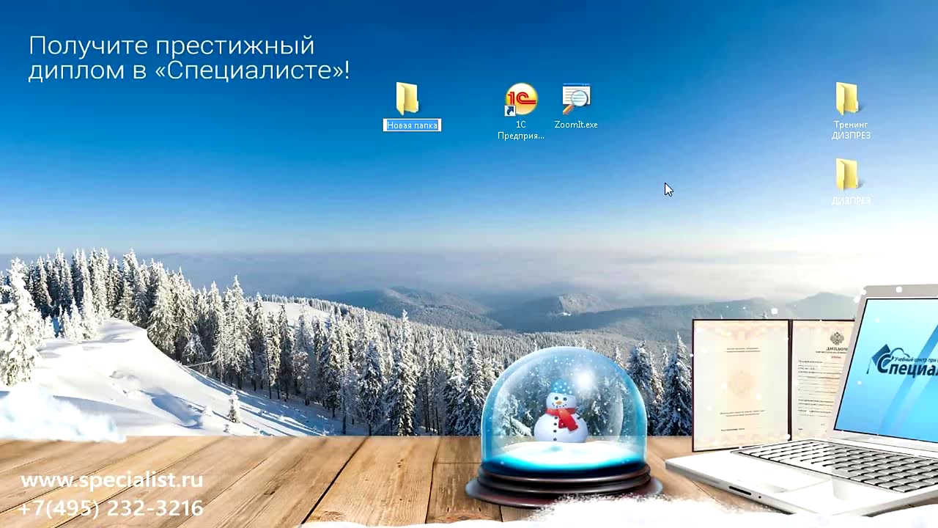
key("BackSpace")
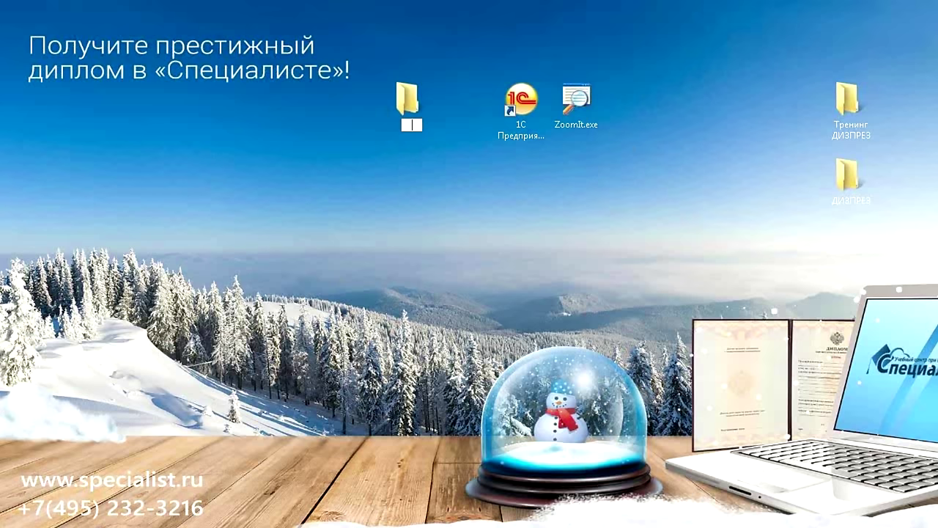
type("База семинр")
key("BackSpace")
type("ара")
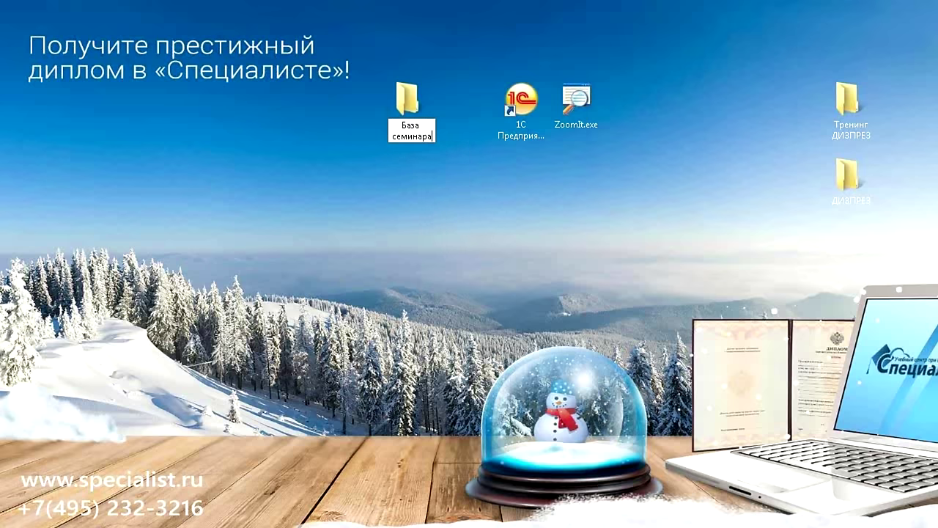
type(" Исполь")
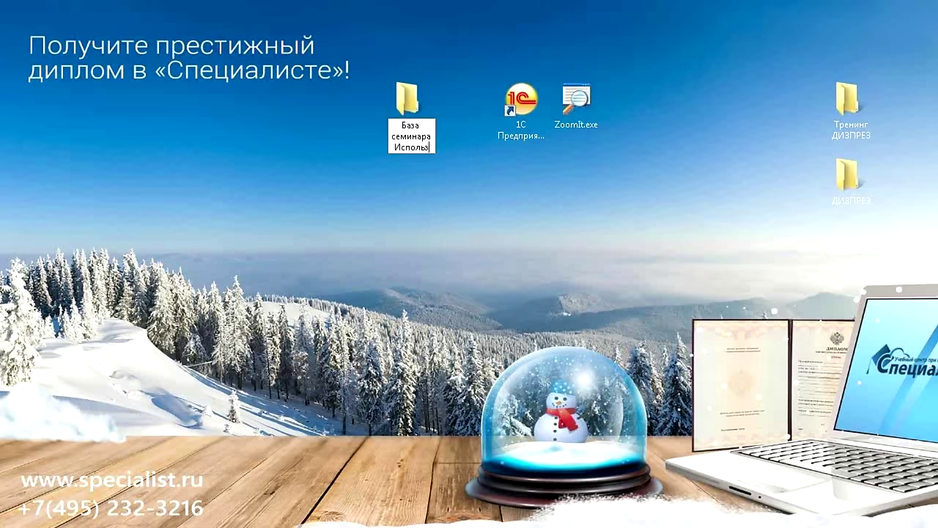
type("зование ко")
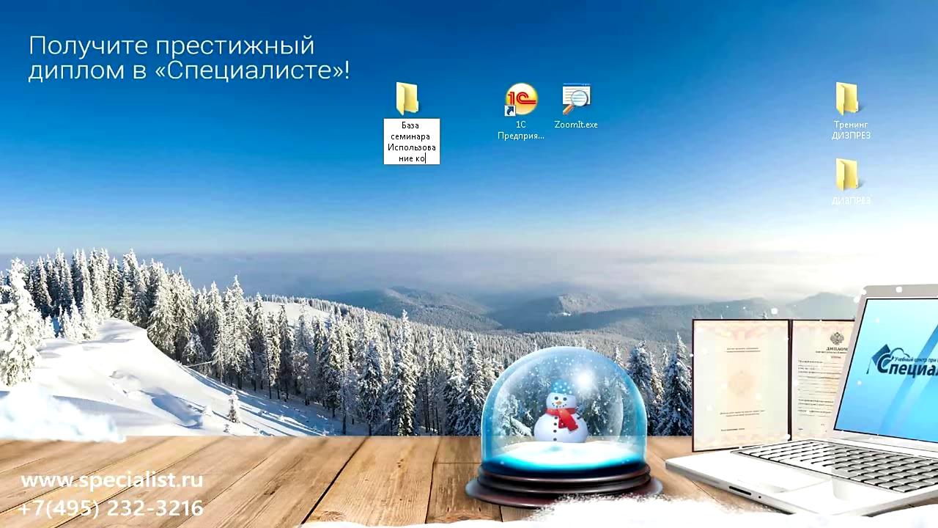
type("мпоненты")
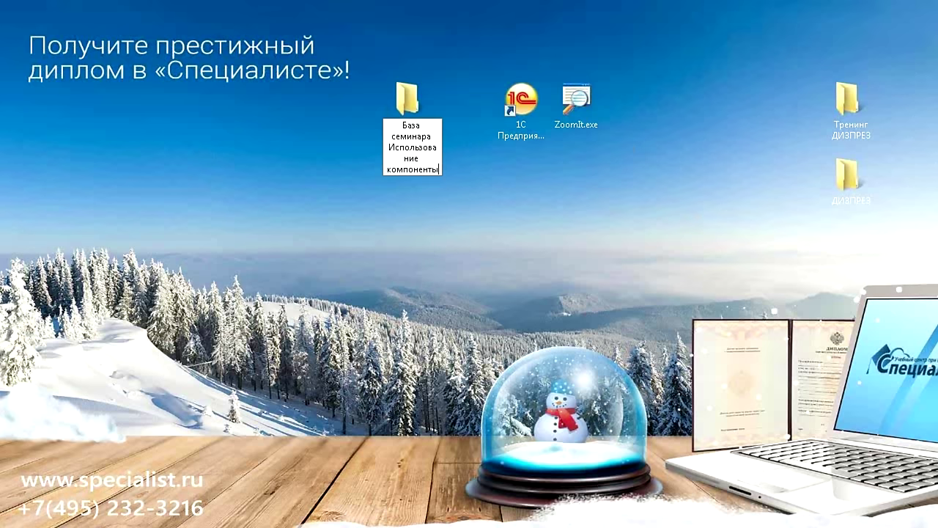
type(" 1")
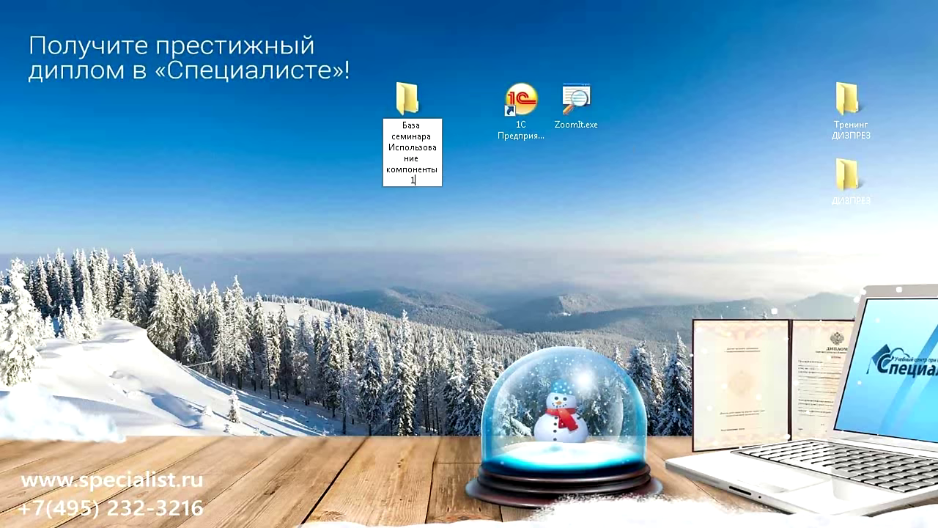
type("СВarCod")
key("Return")
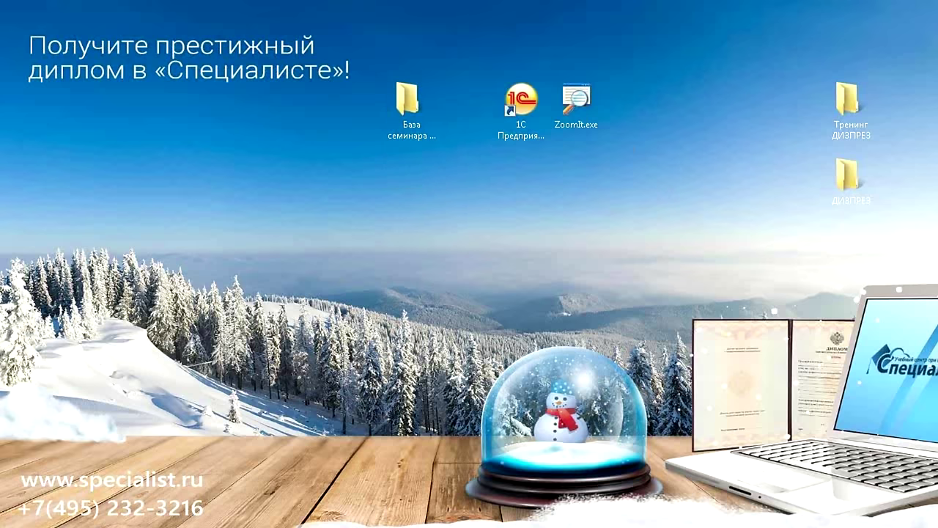
Launch 1C:Предприятие and start adding a newly created information base to the list
left_click(523, 103)
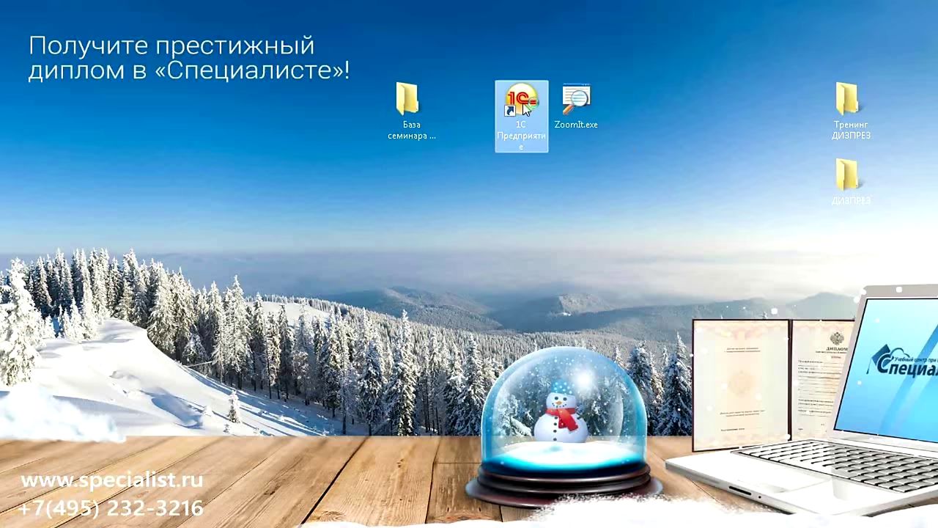
double_click(523, 102)
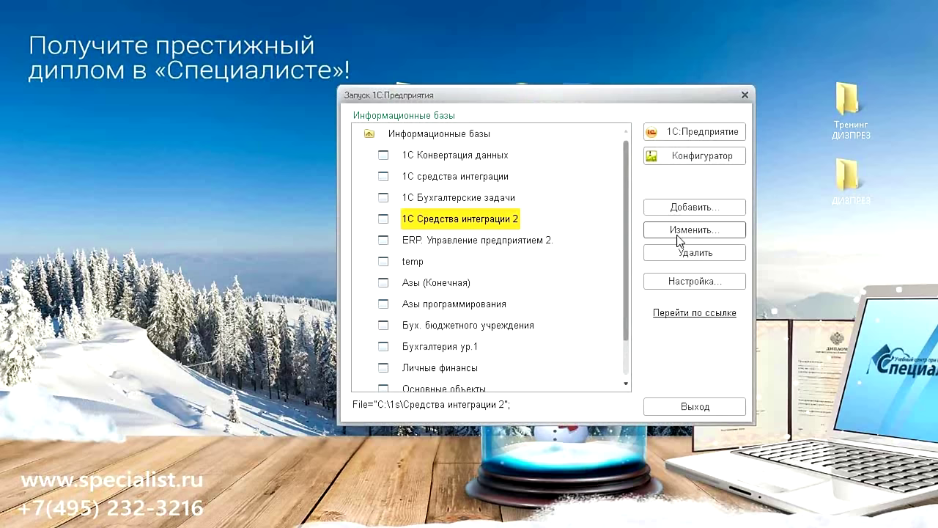
left_click(693, 208)
key("Return")
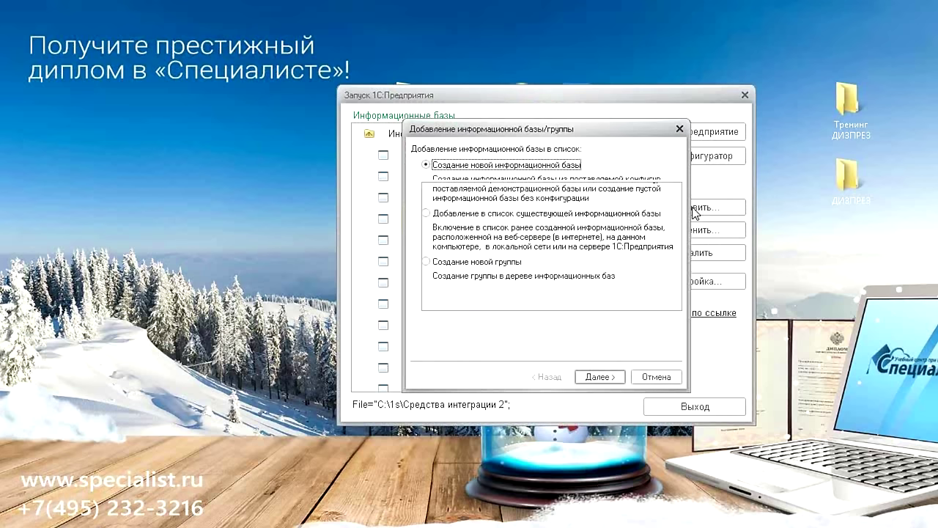
key("Return")
Name the infobase from the seminar folder's path with the leading part removed, keep the automatic launch settings, and finish adding it
key("ctrl+v")
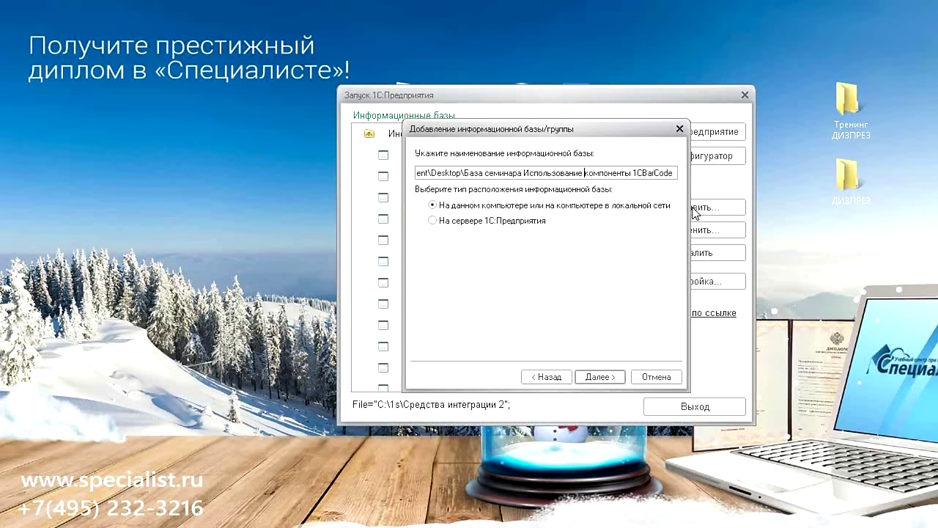
key("Home")
key("ctrl+shift+Right")
key("ctrl+shift+Right")
key("ctrl+shift+Right")
key("ctrl+shift+Right")
key("ctrl+shift+Right")
key("ctrl+shift+Right")
key("Delete")
key("Return")
key("Return")
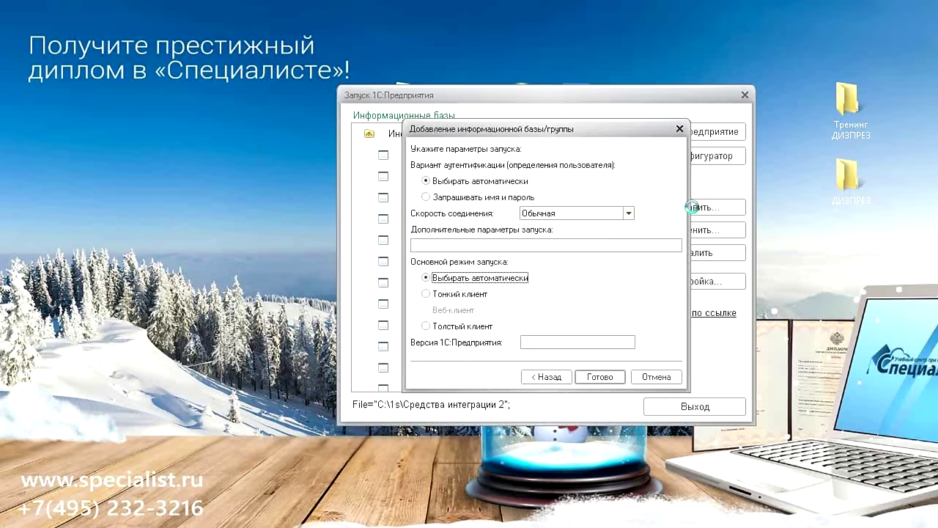
key("Return")
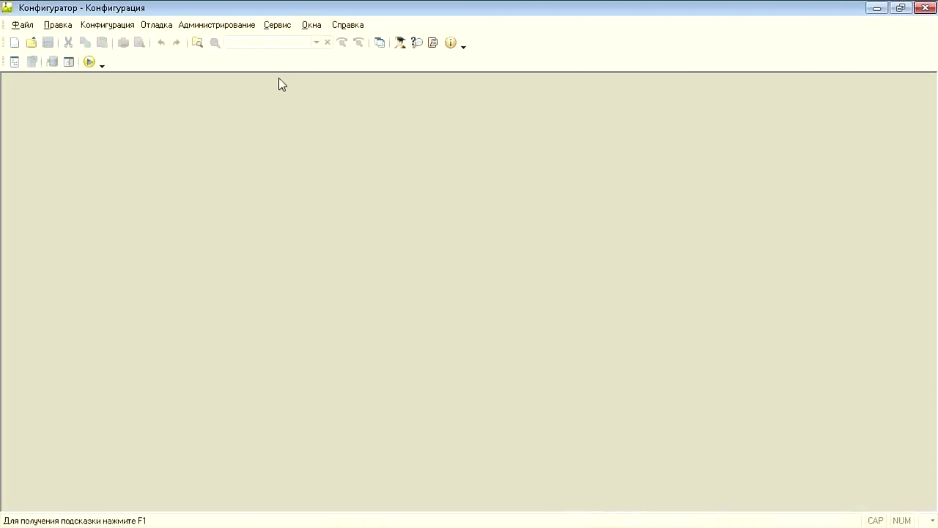
Open the configuration tree and rename the root configuration to ИспользованиеКомпоненты1CBarCode
left_click(14, 62)
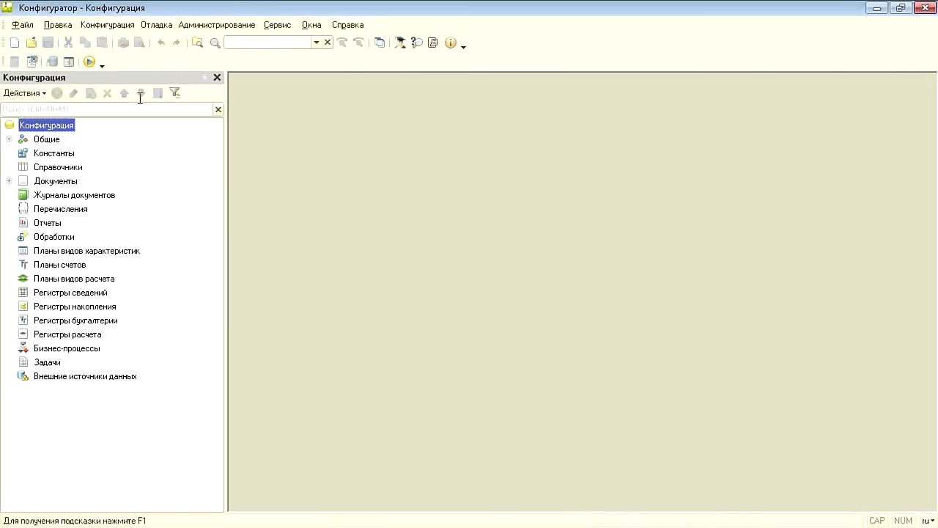
right_click(67, 126)
left_click(174, 366)
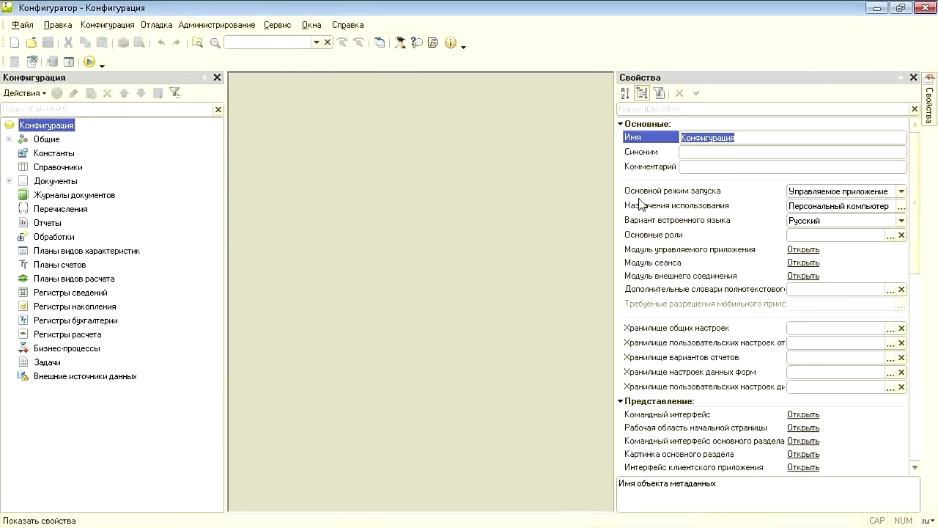
type("B")
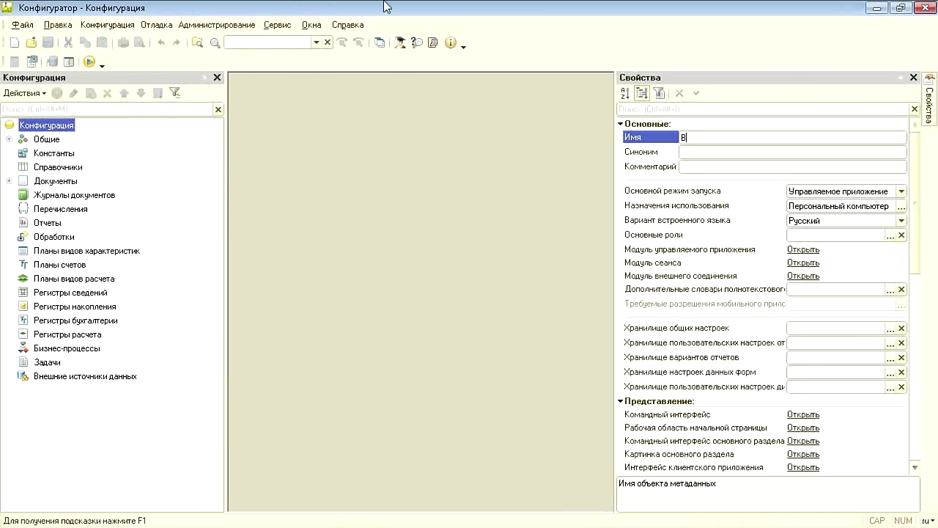
type("cgjkmpjdfybt")
key("ctrl+a")
type("ИспользованиеКомпоненты")
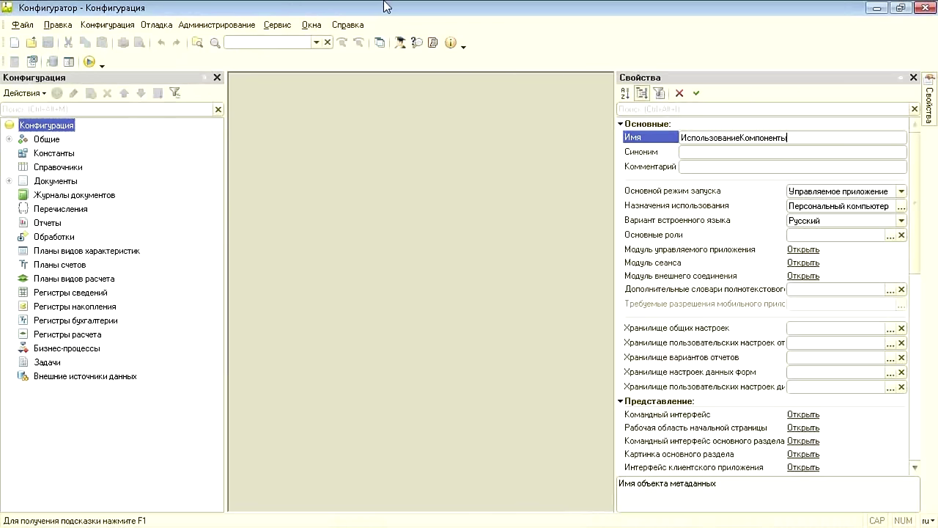
type("1CBarCode")
key("Return")
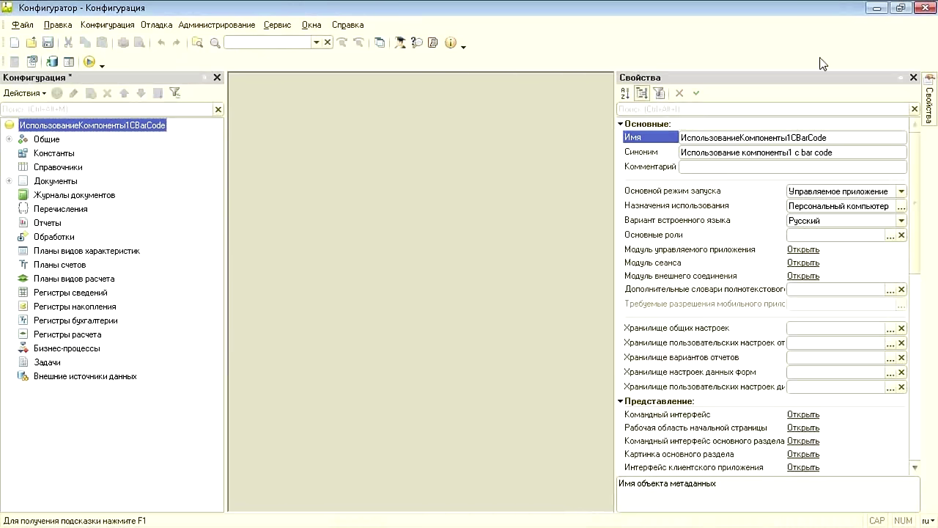
Correct the configuration's synonym to "Использование компоненты 1CBarCode" and close its properties
left_click(801, 152)
key("End")
key("Left")
key("Left")
key("Left")
key("Left")
key("Left")
key("Left")
key("Left")
key("Left")
key("Left")
key("Left")
key("Left")
key("Left")
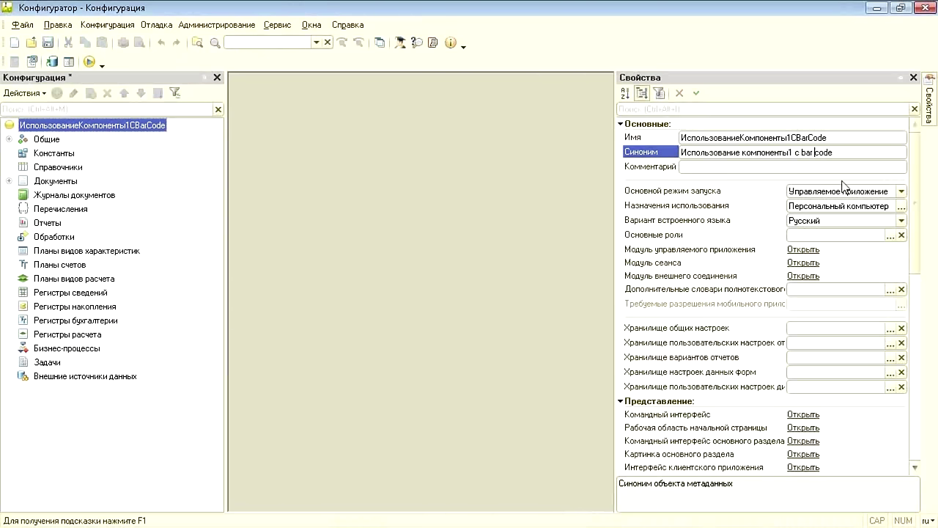
type("C")
key("Delete")
key("Delete")
key("Delete")
type("B")
key("Right")
key("Right")
key("Right")
key("Delete")
key("Delete")
type("C")
key("Return")
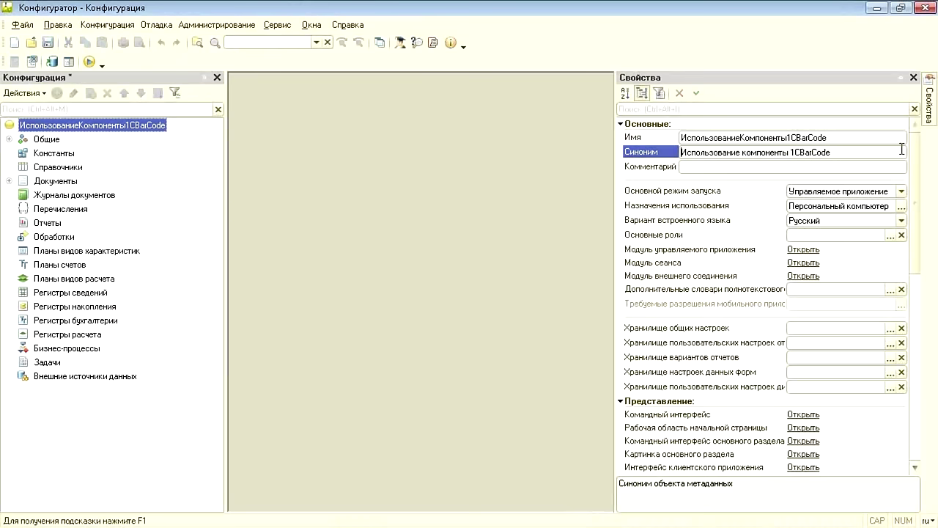
left_click(913, 77)
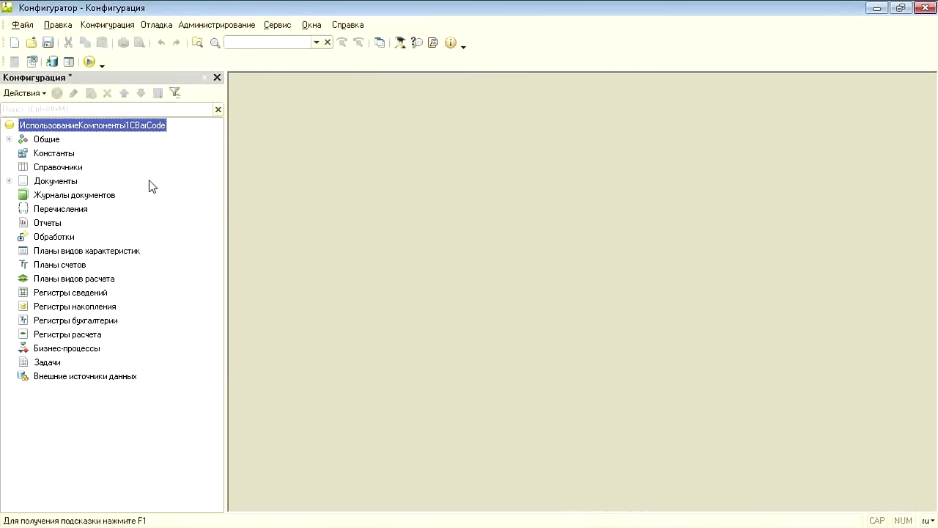
Add a new catalog (Справочник) named Товары to the configuration
right_click(59, 168)
left_click(120, 180)
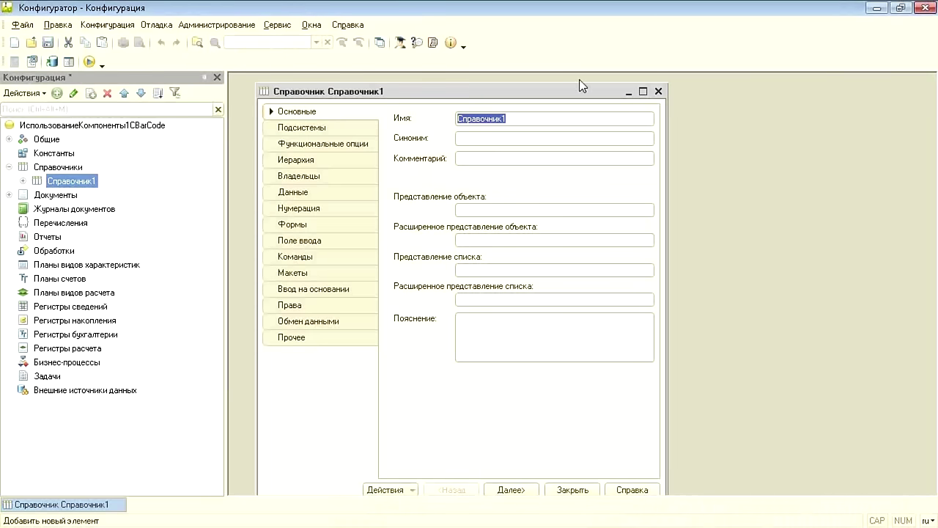
type("Njdfhs")
key("Tab")
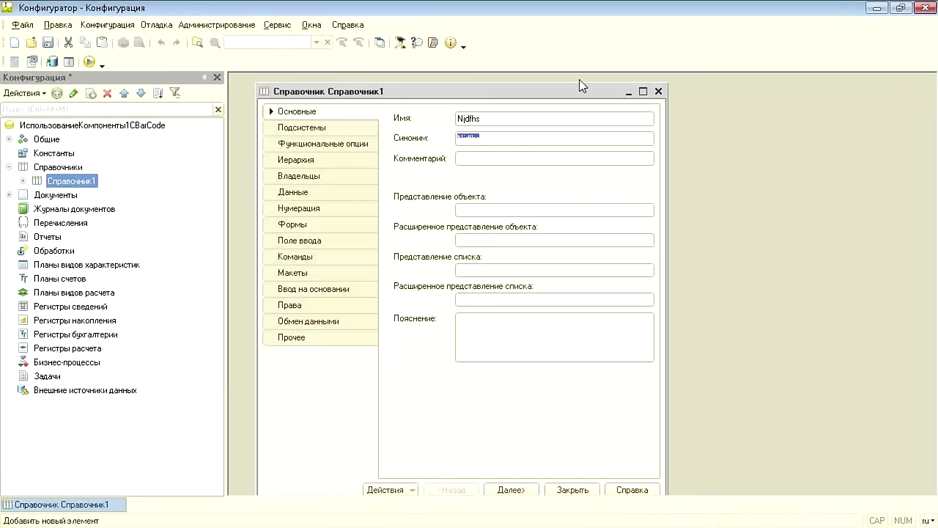
key("shift+Tab")
type("Товары")
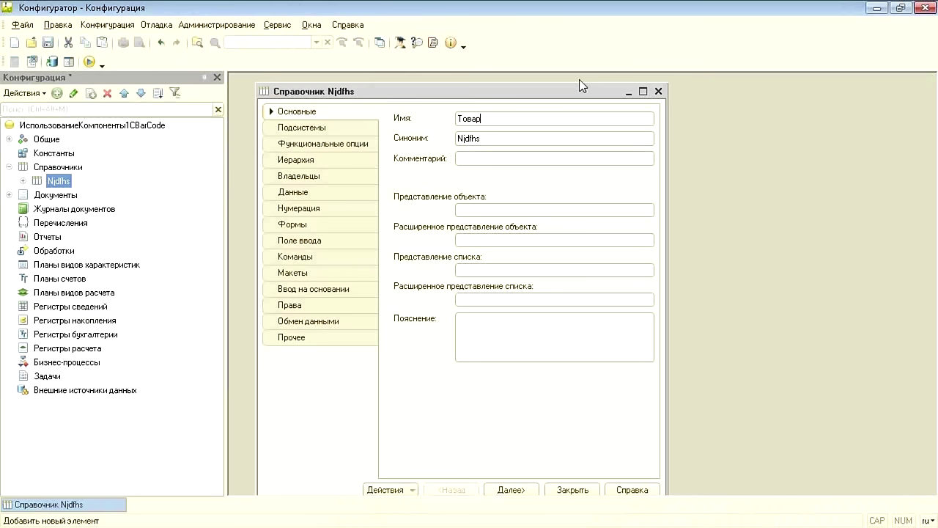
key("Tab")
Make the Товары catalog hierarchical and close its editor
left_click(344, 163)
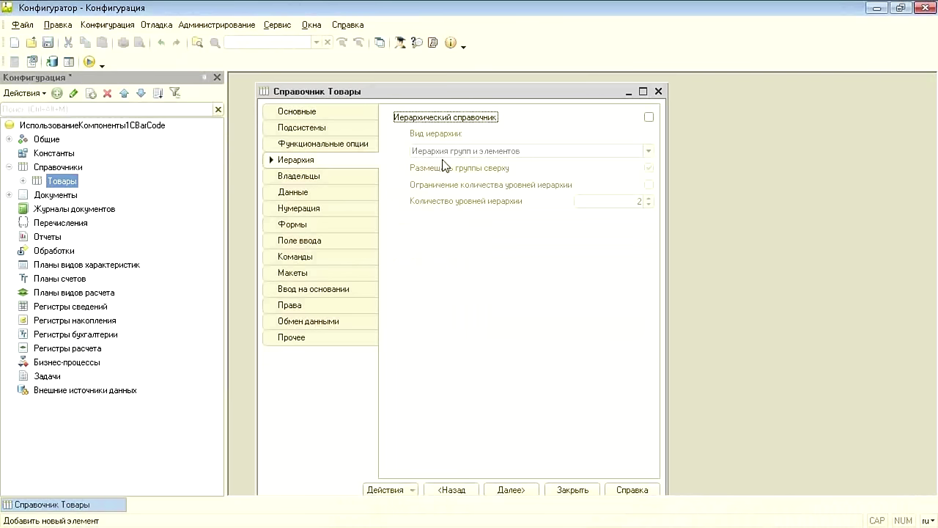
left_click(649, 117)
left_click(659, 91)
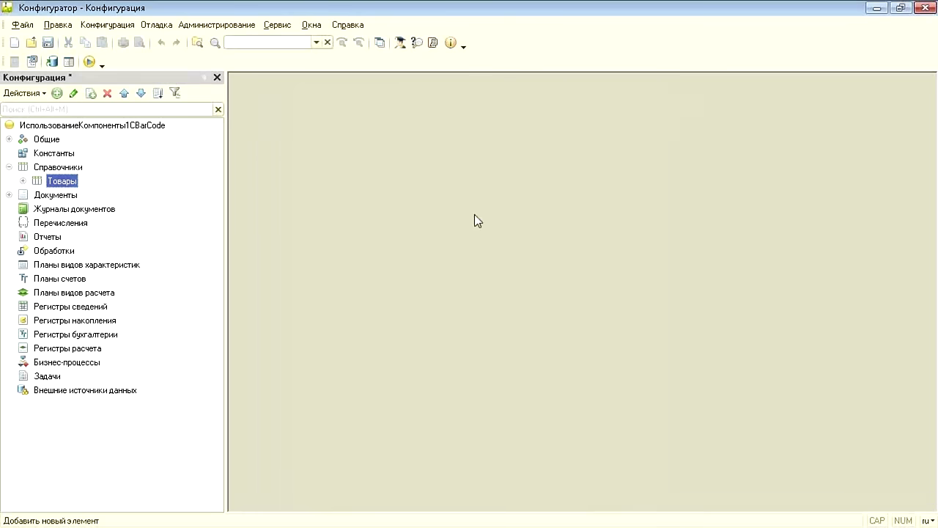
Update the database configuration, accept the changes, and run the application in 1C:Предприятие mode
key("F5")
key("Return")
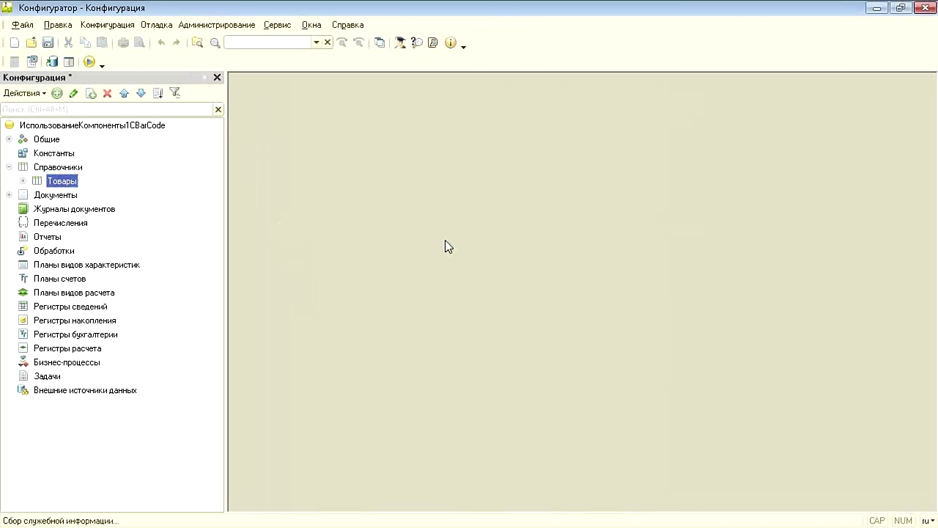
key("Return")
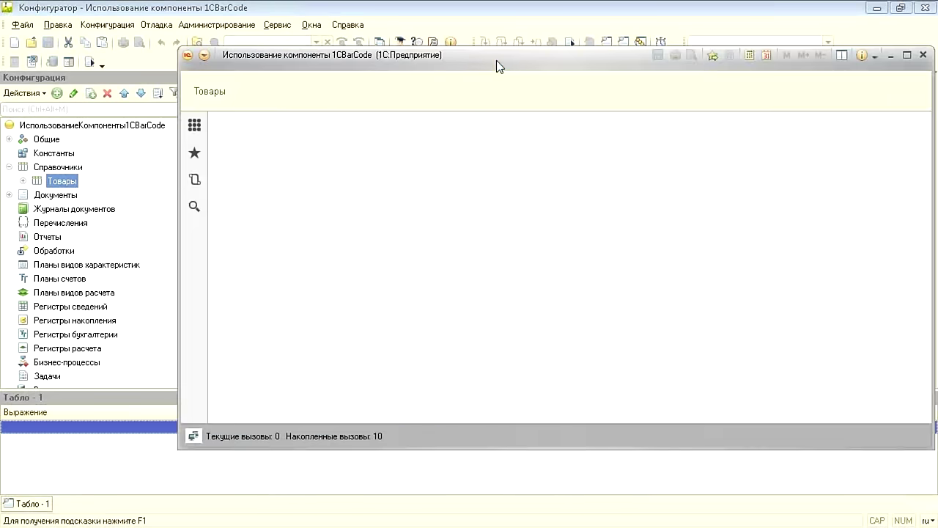
Create a group named "Объекты" in the Товары catalog list, then save and close it
left_click(34, 48)
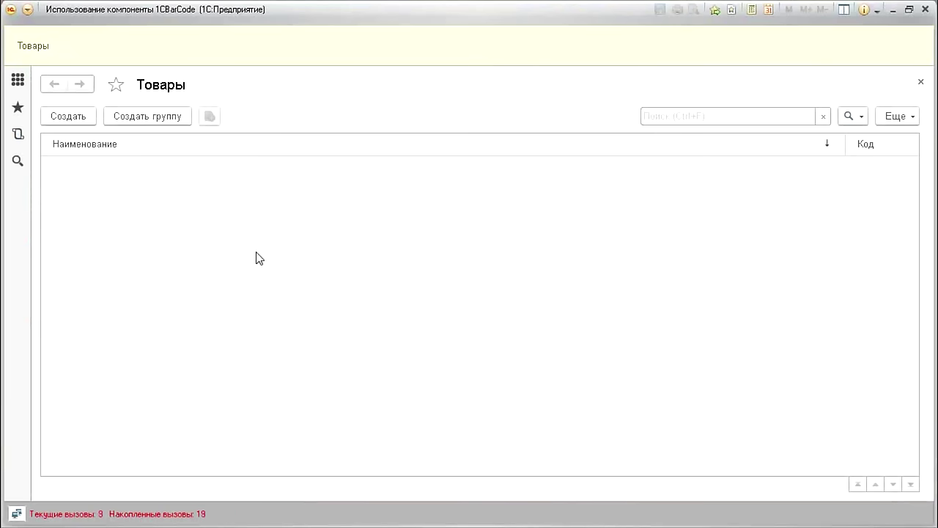
left_click(151, 116)
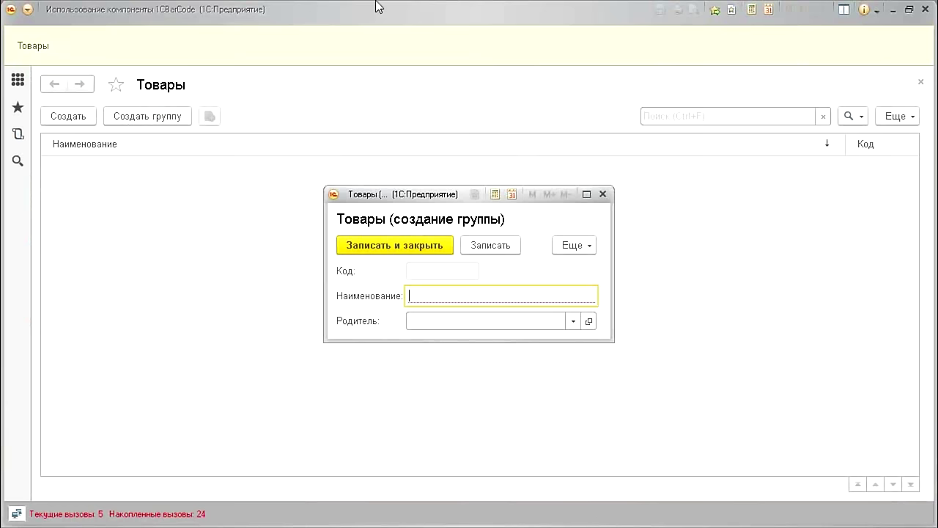
type("Объекты")
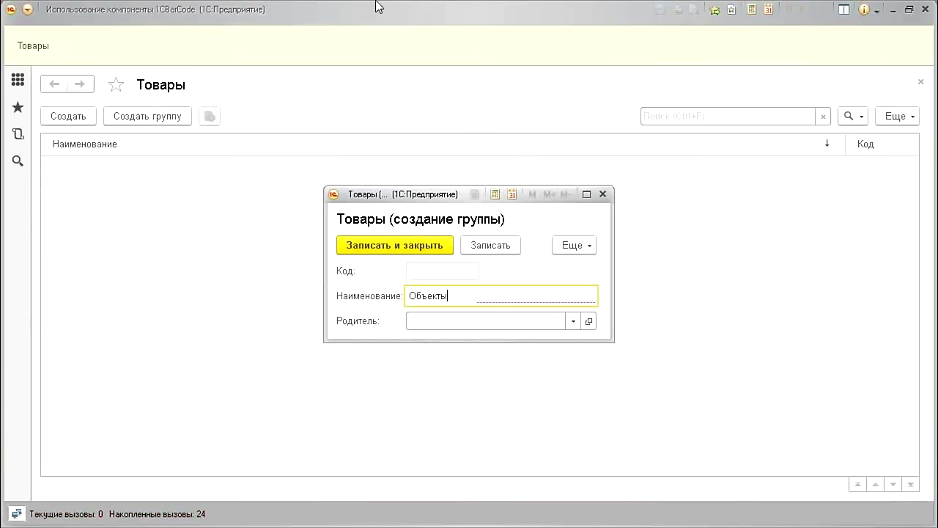
key("ctrl+Return")
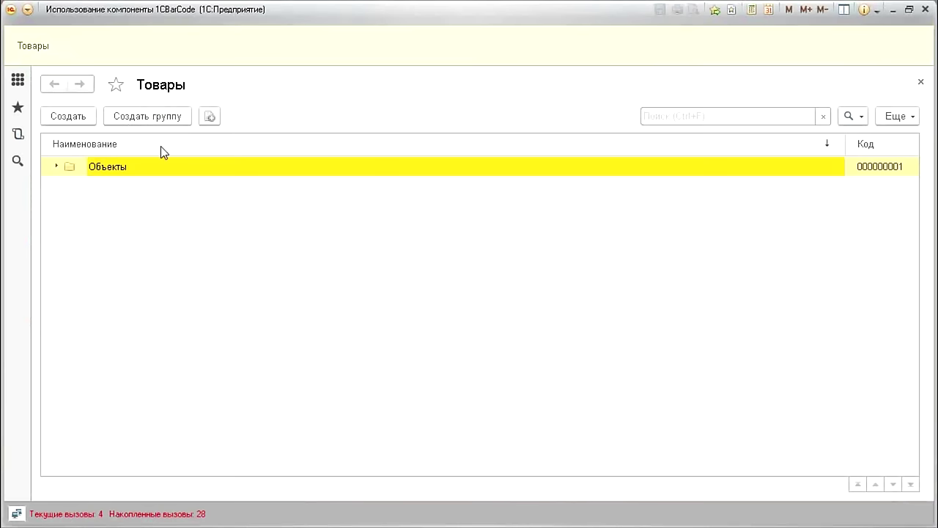
Rename the "Объекты" group in the Товары catalog to "Объективы" and save it
right_click(229, 165)
left_click(301, 246)
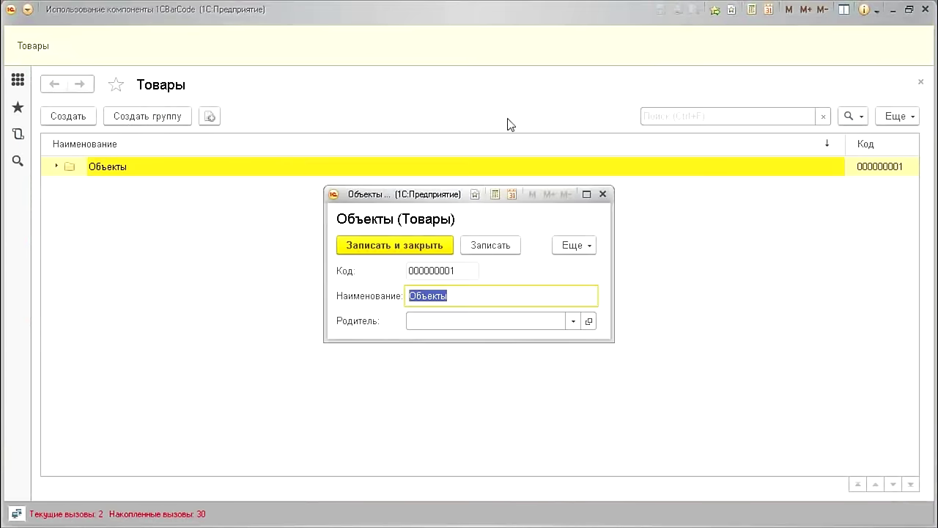
key("End")
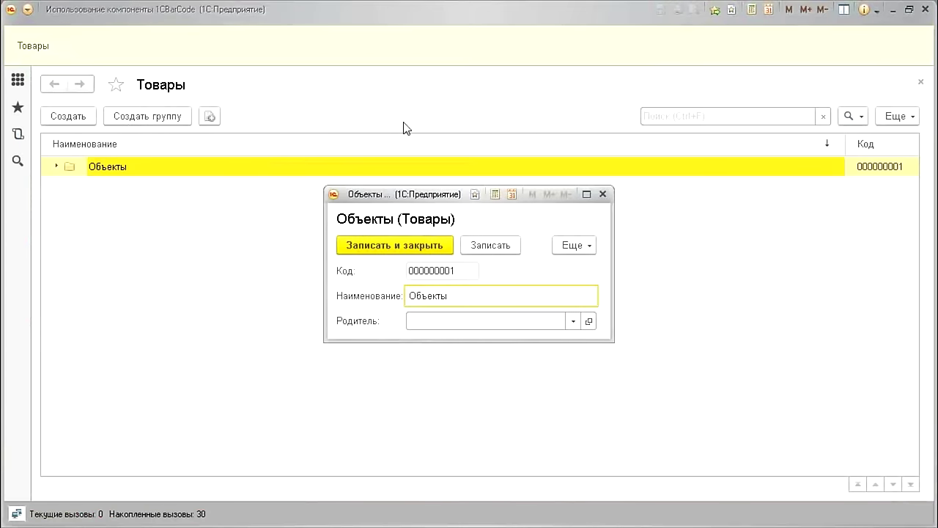
type("ив")
key("ctrl+Return")
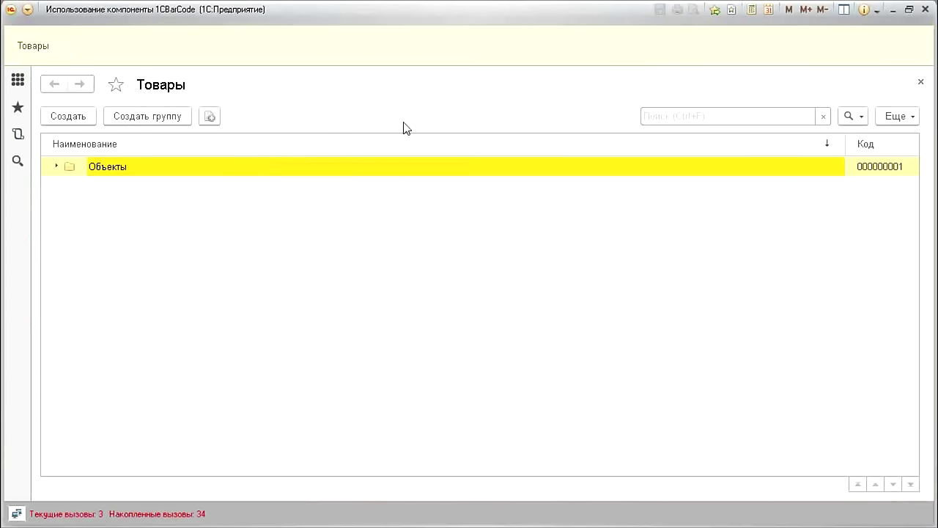
Create an item named "Tamron SP AF 85 mm Nikon" in the Объективы group, then save and close it
left_click(57, 121)
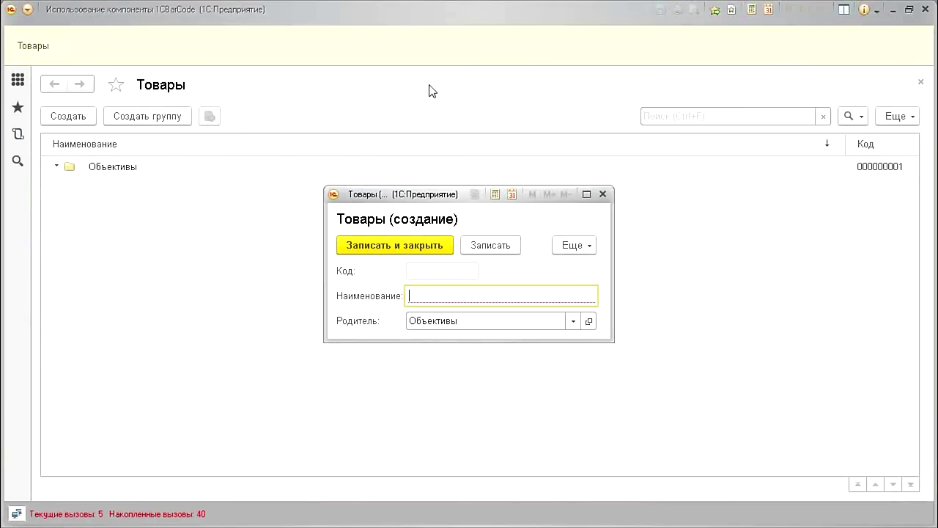
type("T")
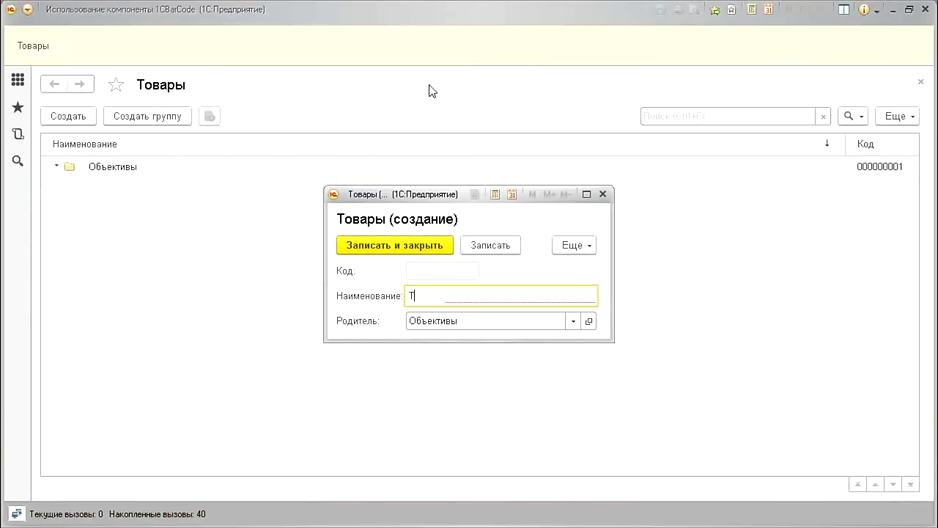
type("amron SP AF  85")
key("Left")
key("Left")
key("BackSpace")
type("mm")
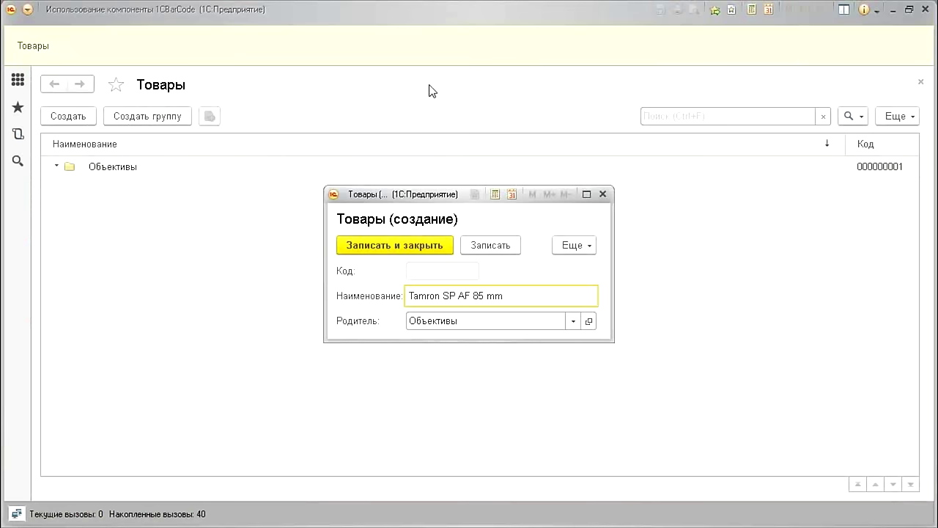
type(" Nikon")
key("ctrl+Return")
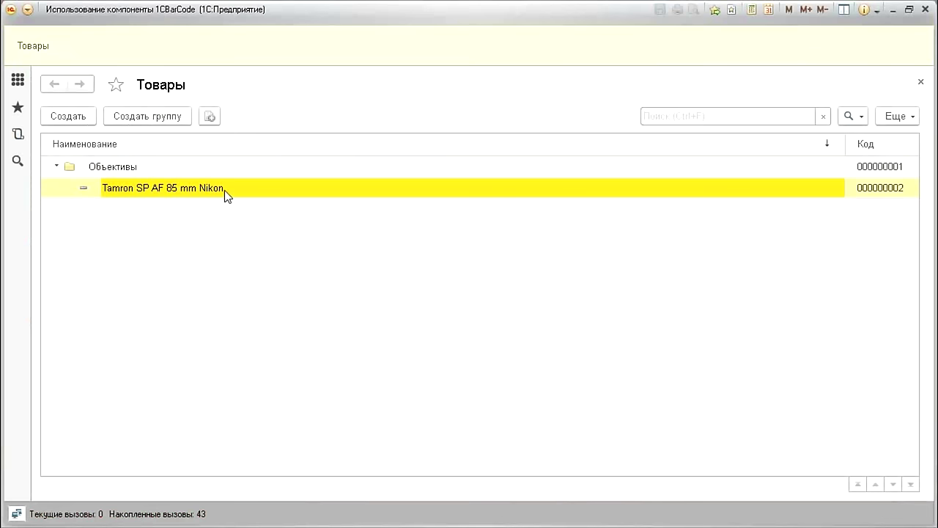
Copy the Tamron Nikon item as a new item named "Tamron SP AF 85 mm Canon", then save and close it
right_click(224, 190)
left_click(292, 246)
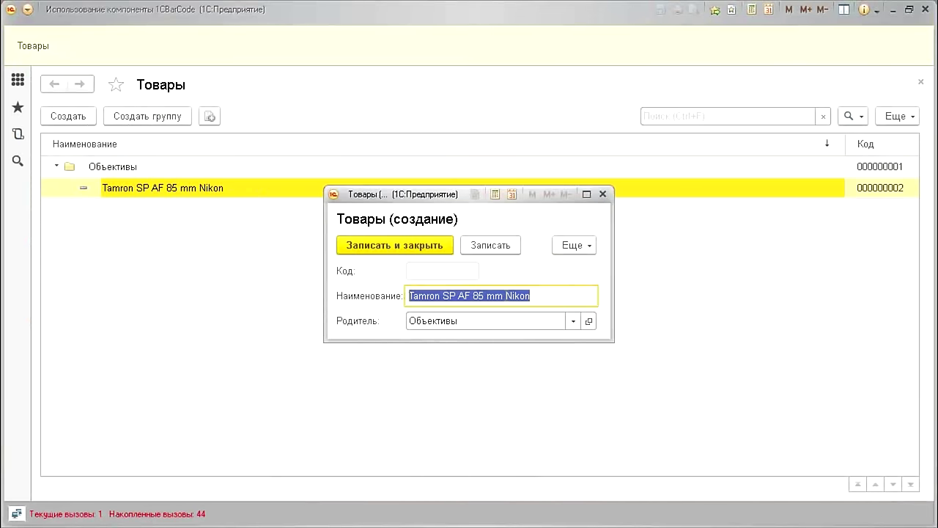
left_click(506, 296)
left_click_drag(505, 296, 550, 301)
type("Canon")
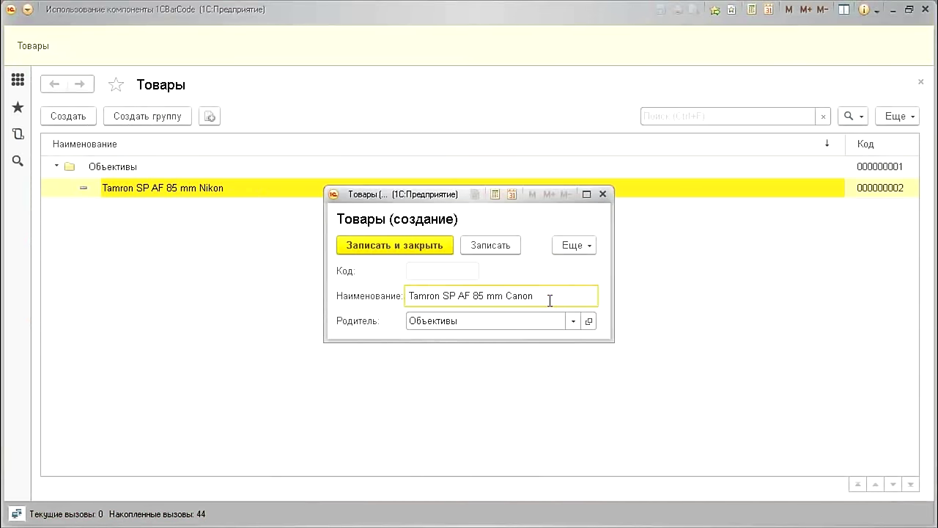
key("ctrl+Return")
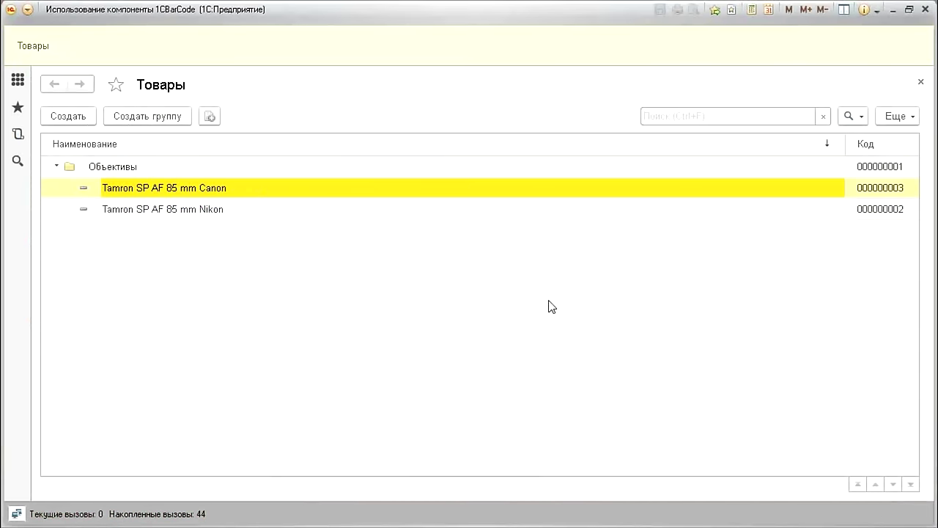